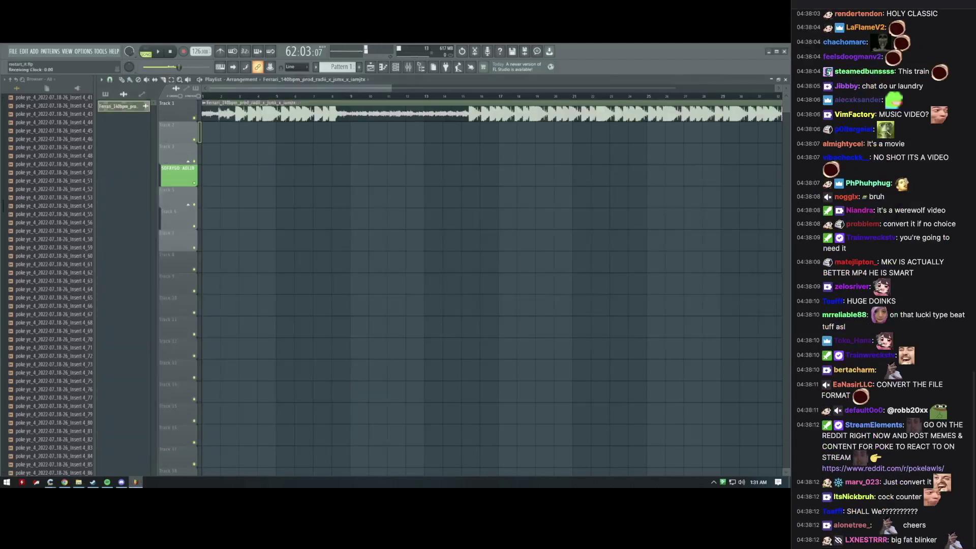
Step: Audition the Ferrari beat and the scenery beat from the start of Track 1
{"action": "left_click", "coordinate": [157, 53]}
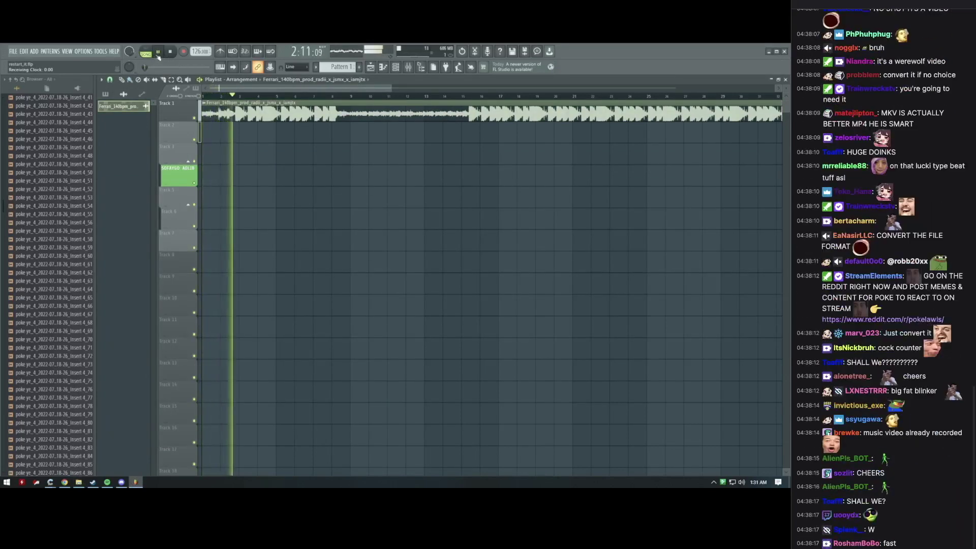
{"action": "key", "text": "space"}
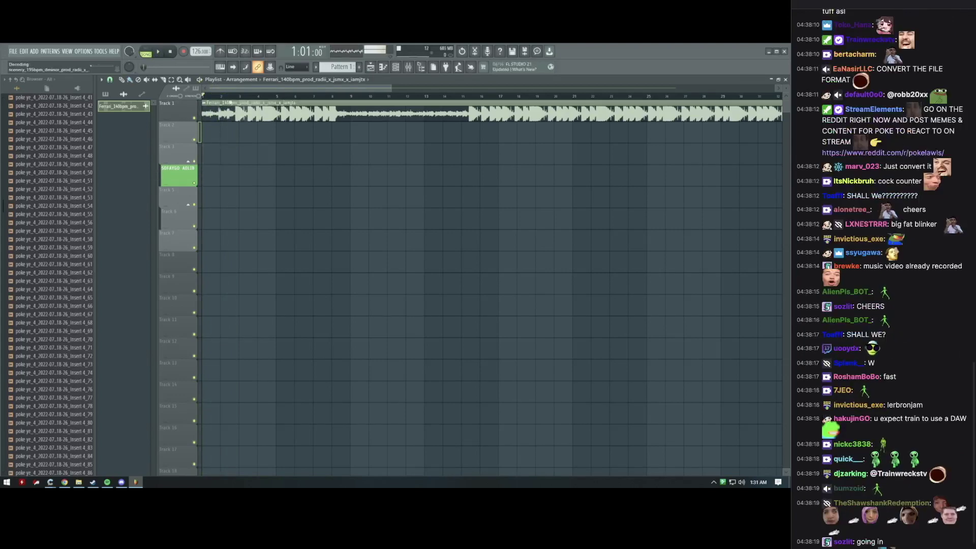
{"action": "key", "text": "space"}
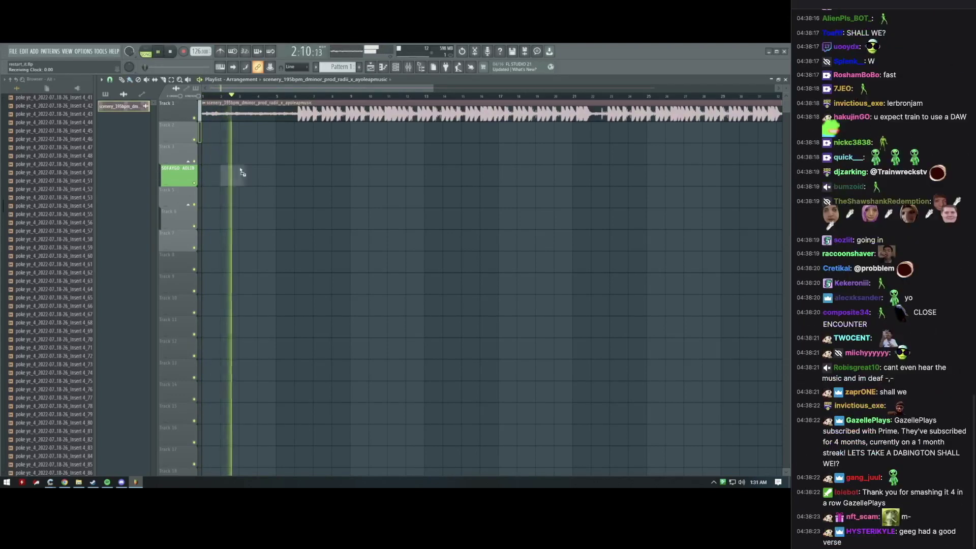
Step: Place the beat_Fishing_DOMA_89BPM_D_Minor audio on Track 1 and start its playback
{"action": "left_click_drag", "start_coordinate": [216, 180], "coordinate": [291, 106]}
{"action": "left_click", "coordinate": [160, 51]}
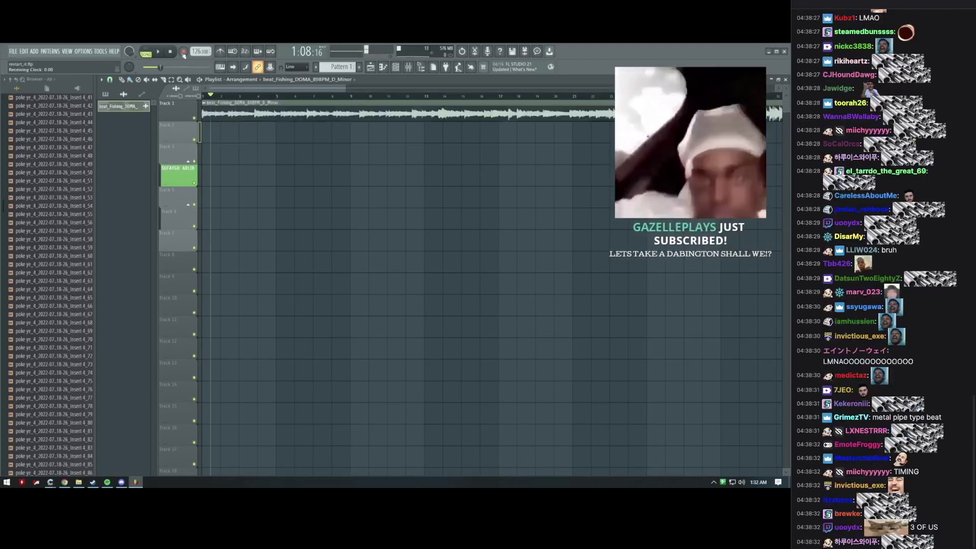
{"action": "key", "text": "space"}
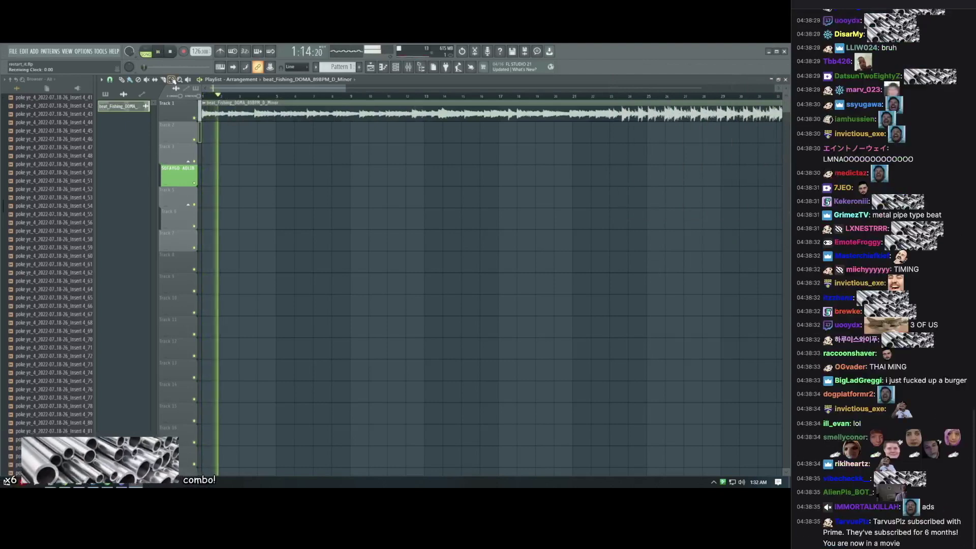
Step: Show the mixer and set the project tempo to 89 BPM
{"action": "left_click", "coordinate": [421, 67]}
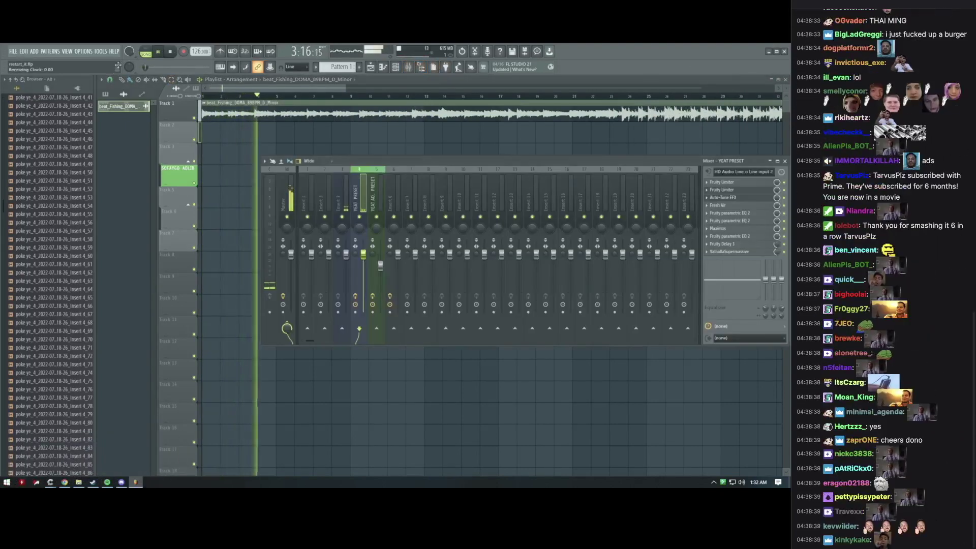
{"action": "left_click_drag", "start_coordinate": [197, 52], "coordinate": [197, 70]}
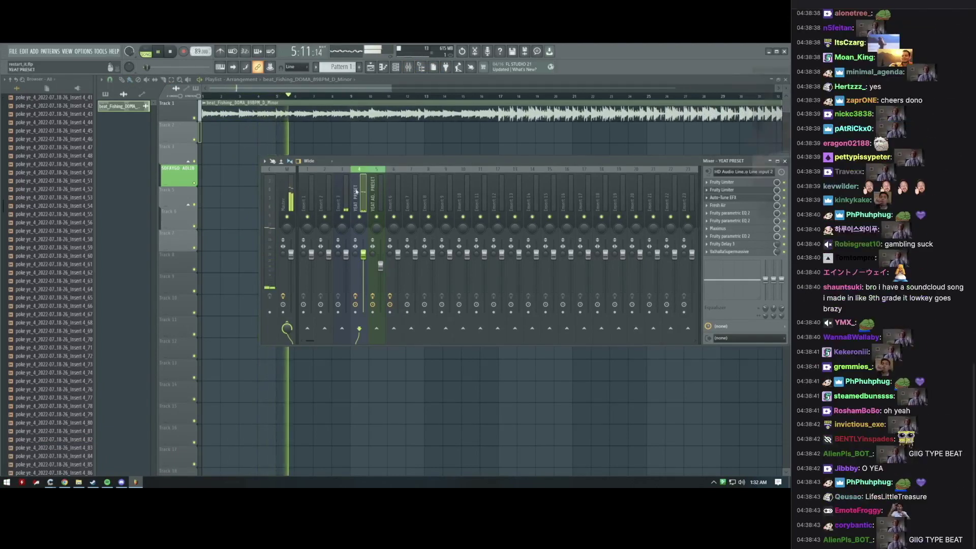
Step: In the YEAT PRESET track's Auto-Tune EFX, set the key to D, the scale to Minor and the input type to Low Male
{"action": "left_click", "coordinate": [723, 198]}
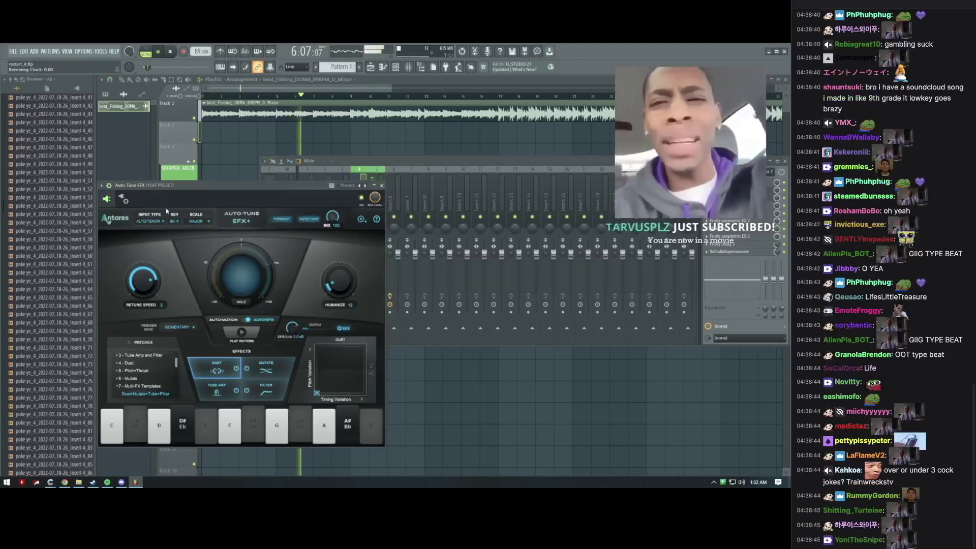
{"action": "left_click", "coordinate": [174, 221]}
{"action": "left_click", "coordinate": [175, 243]}
{"action": "left_click", "coordinate": [198, 221]}
{"action": "left_click", "coordinate": [197, 238]}
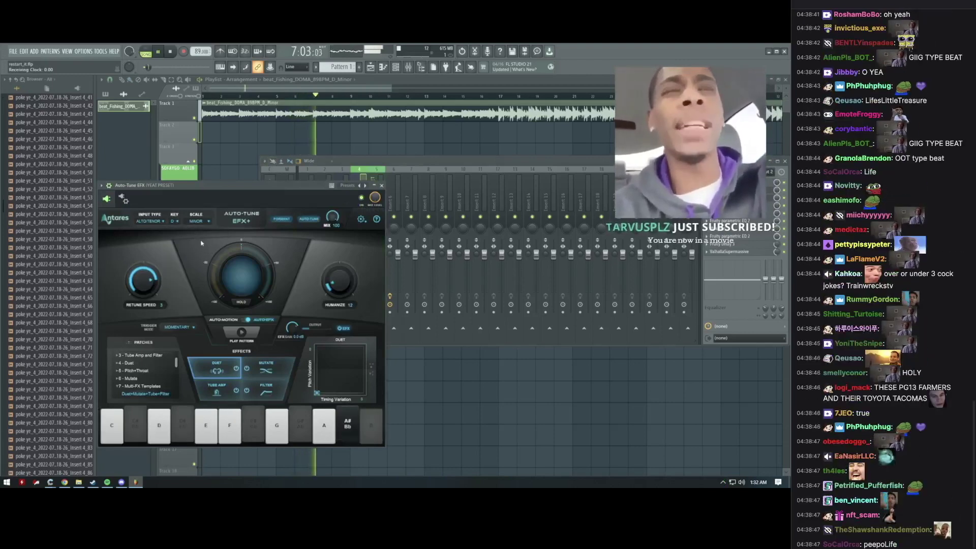
{"action": "left_click", "coordinate": [149, 221]}
{"action": "left_click", "coordinate": [158, 247]}
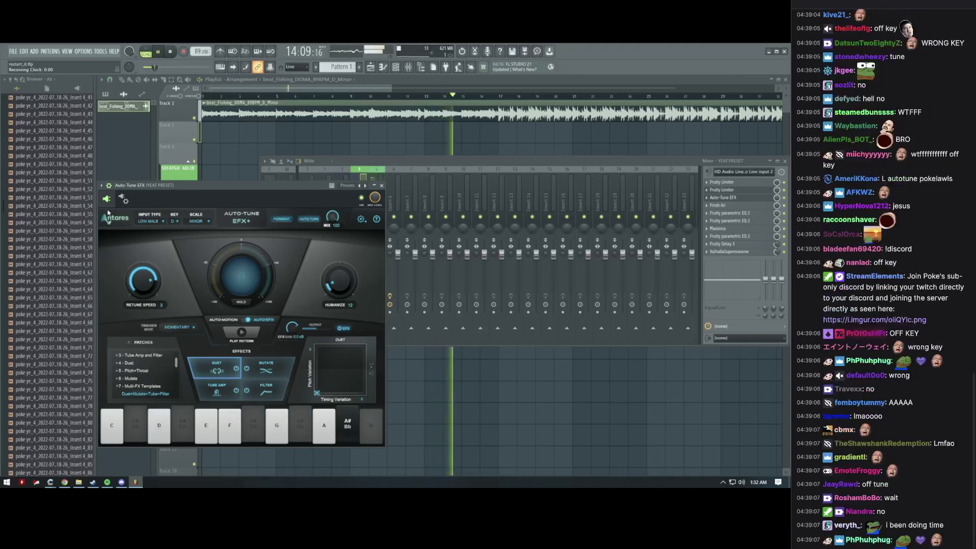
Step: Switch to Chrome, analyze beat_Fishing_DOMA_89BPM_D_Minor.mp3 in the Key BPM Finder, and return to FL Studio
{"action": "left_click", "coordinate": [64, 482]}
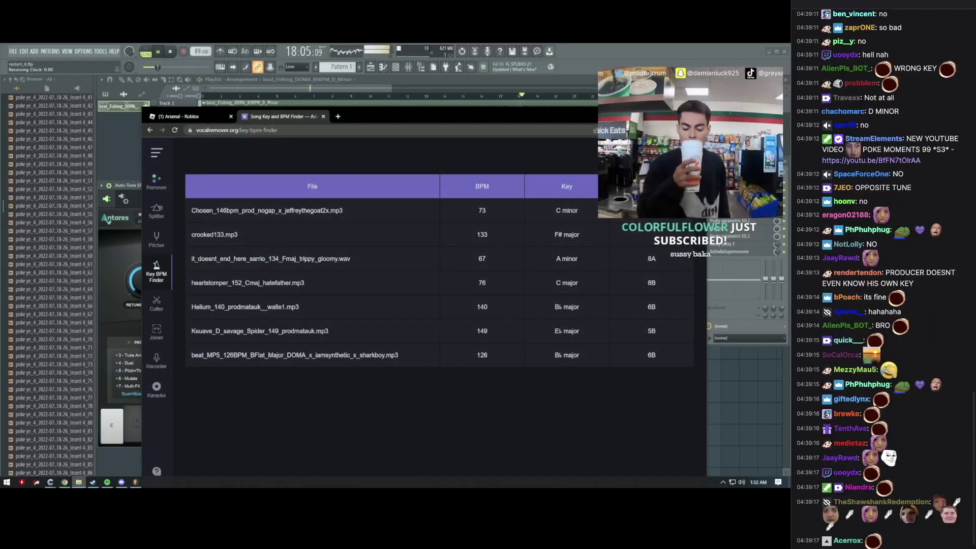
{"action": "left_click_drag", "start_coordinate": [0, 376], "coordinate": [279, 376]}
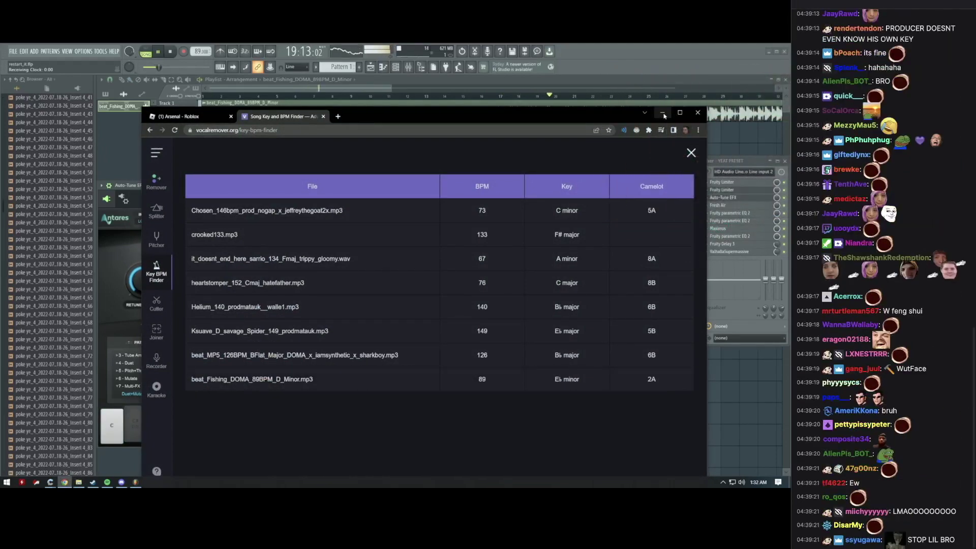
{"action": "left_click", "coordinate": [662, 113]}
Step: Set the Auto-Tune EFX key to Eb and recheck the beat's key in the browser's Key BPM Finder
{"action": "left_click", "coordinate": [176, 222]}
{"action": "left_click", "coordinate": [177, 253]}
{"action": "left_click", "coordinate": [64, 482]}
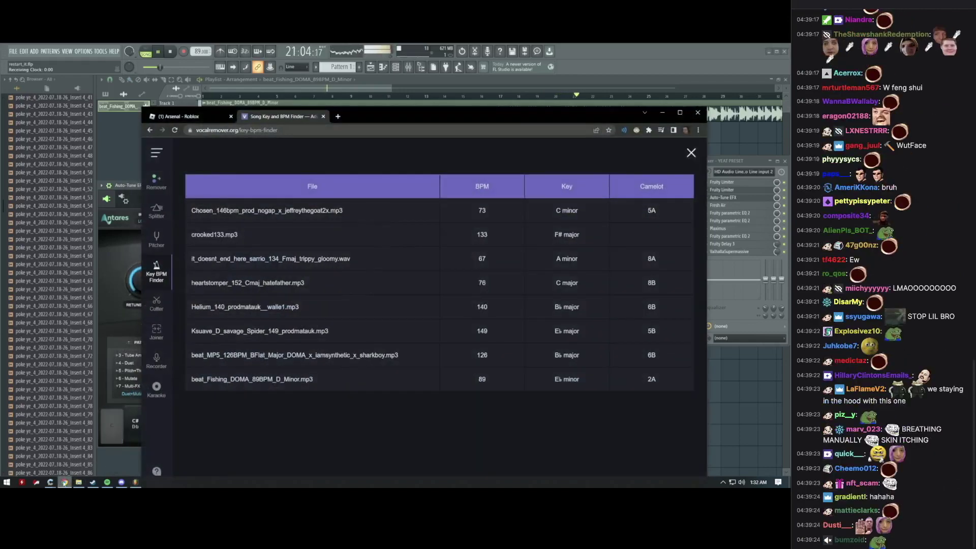
{"action": "left_click", "coordinate": [64, 483]}
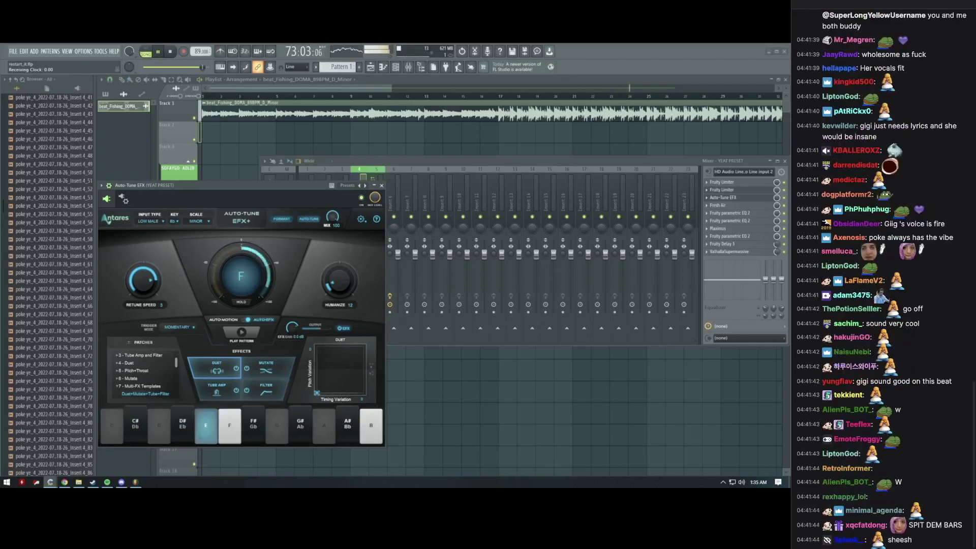
Step: Move playback to an earlier point in the Fishing beat to replay it for vocals
{"action": "left_click", "coordinate": [419, 95]}
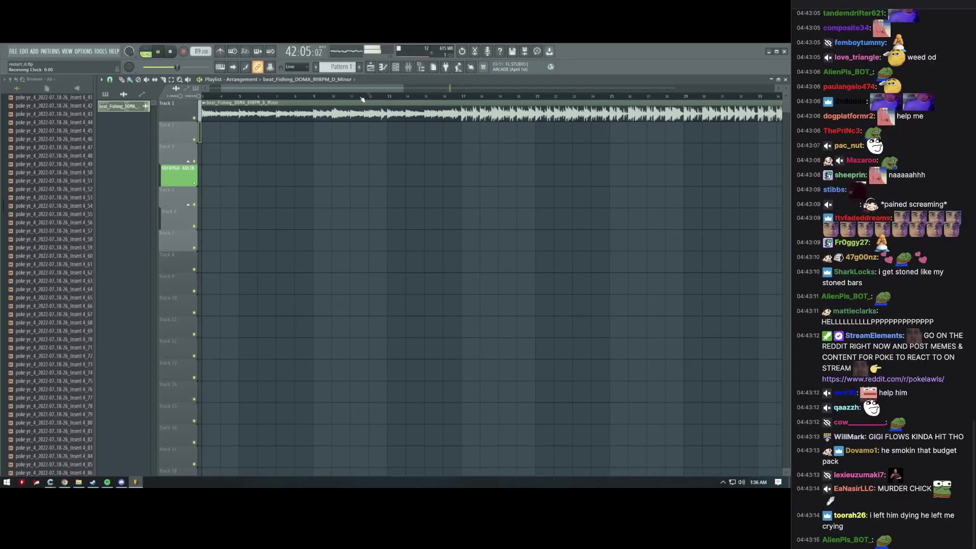
{"action": "left_click", "coordinate": [428, 97]}
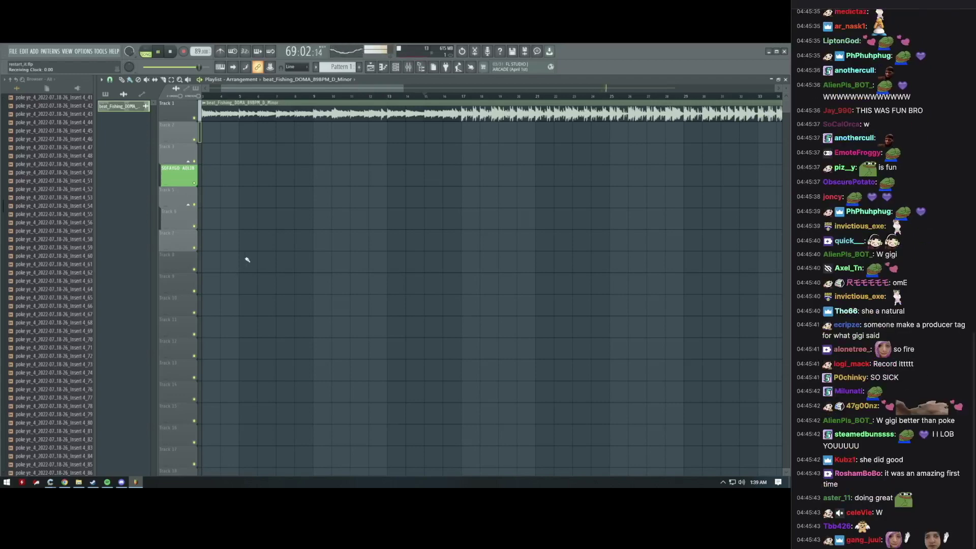
Step: Open the audio settings, check the input/output device selection, and close the settings
{"action": "left_click", "coordinate": [81, 51]}
{"action": "left_click", "coordinate": [80, 51]}
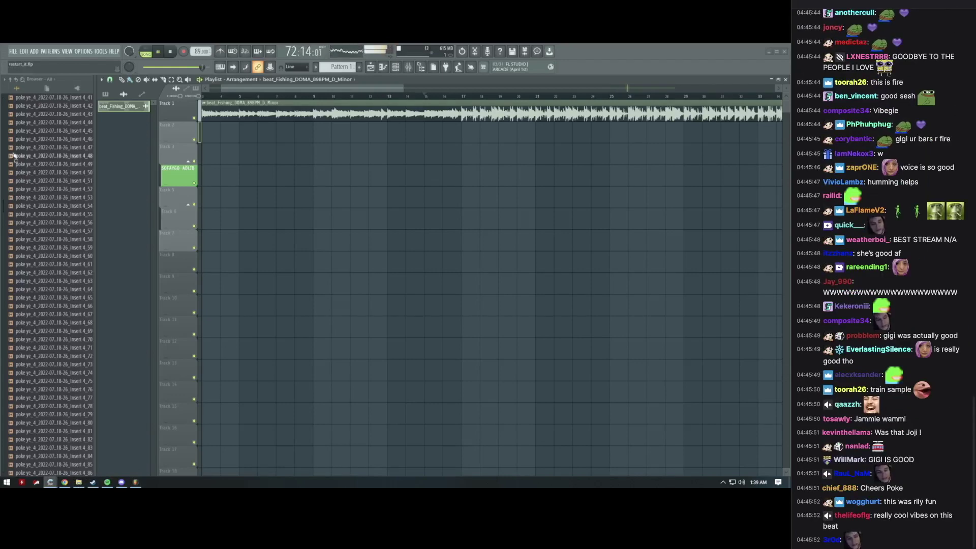
{"action": "left_click", "coordinate": [83, 51]}
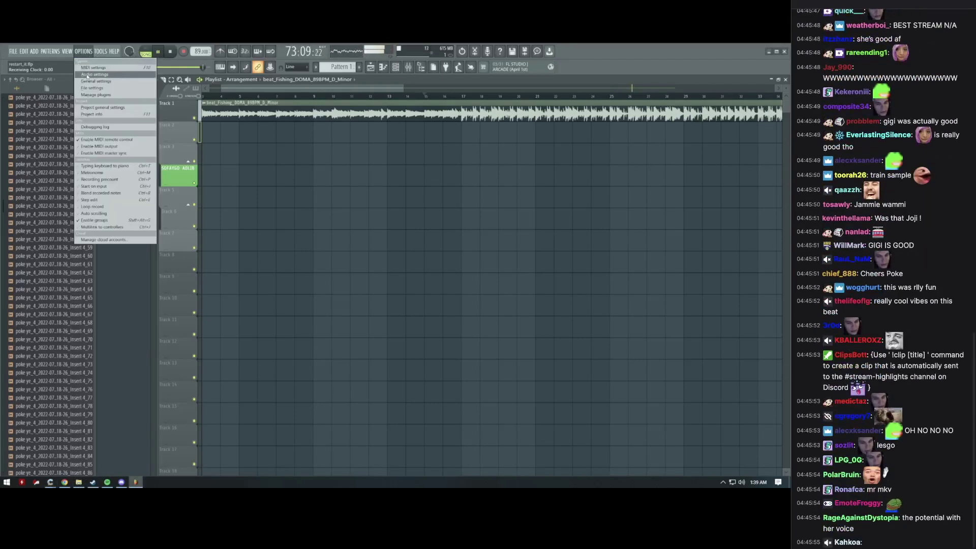
{"action": "left_click", "coordinate": [94, 74]}
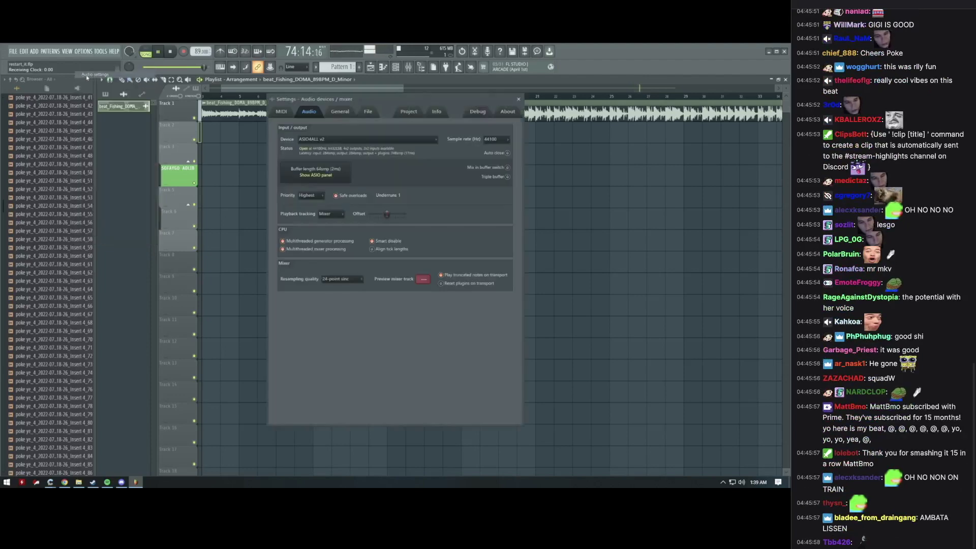
{"action": "left_click", "coordinate": [329, 134]}
{"action": "left_click", "coordinate": [329, 140]}
{"action": "left_click", "coordinate": [518, 99]}
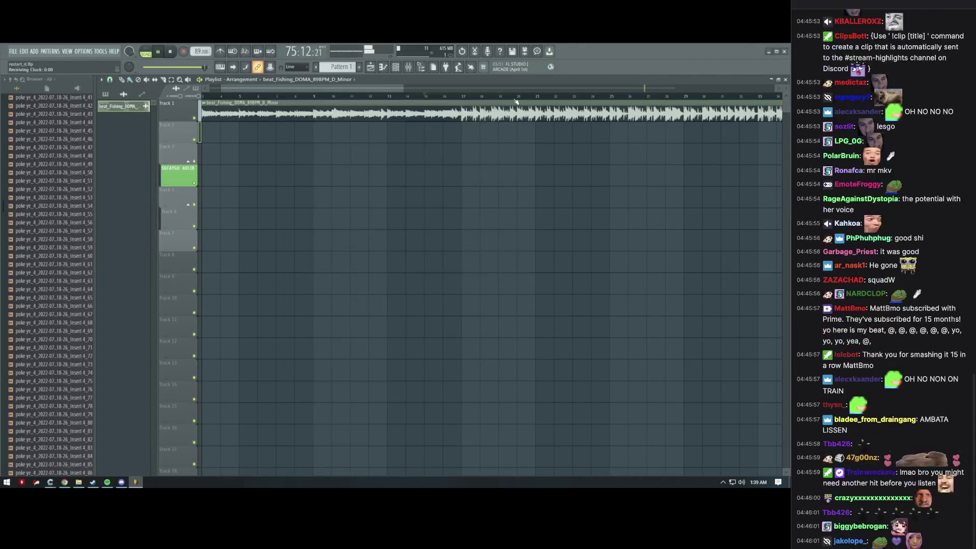